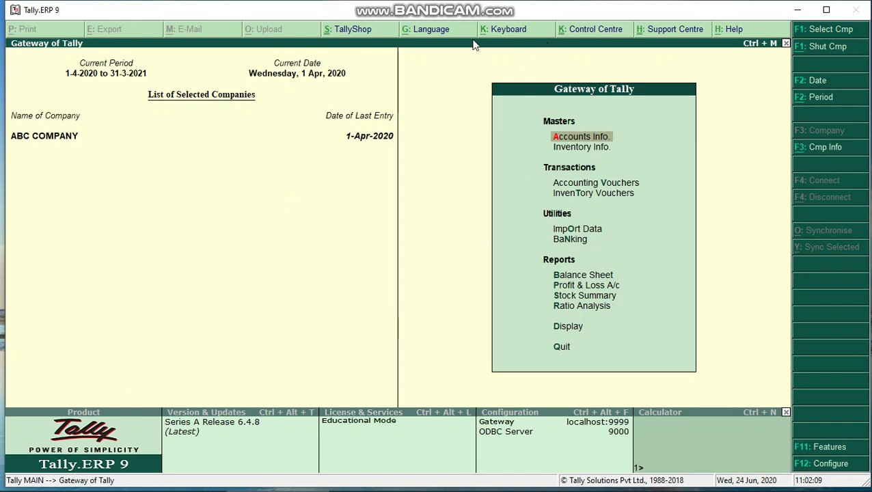
Open Accounting Vouchers and switch from Receipt back to a blank Payment voucher No. 1.
key(Down)
key(Down)
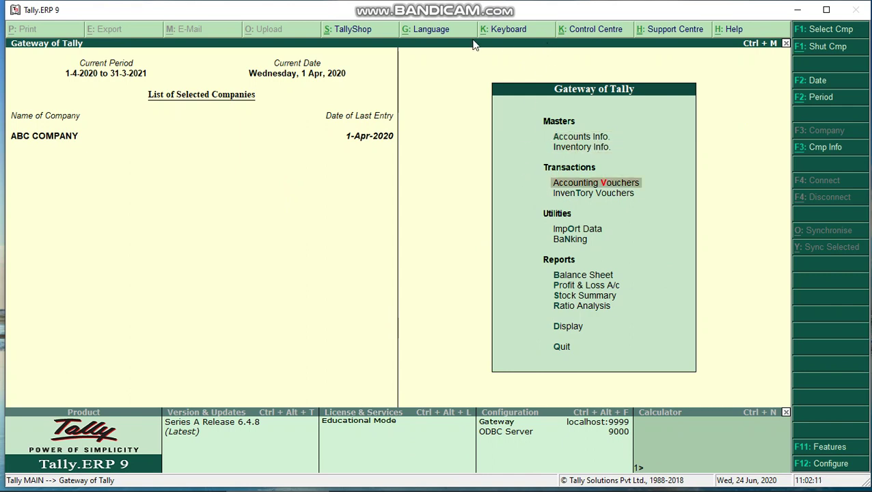
key(Return)
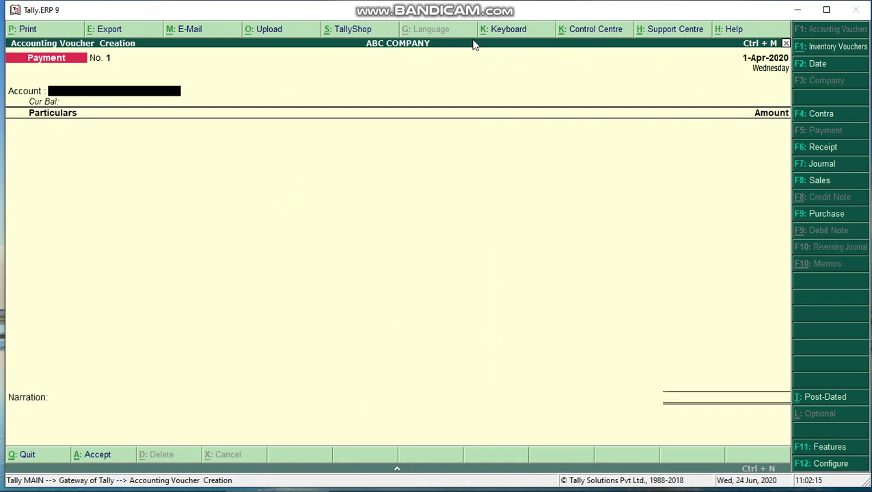
click(816, 151)
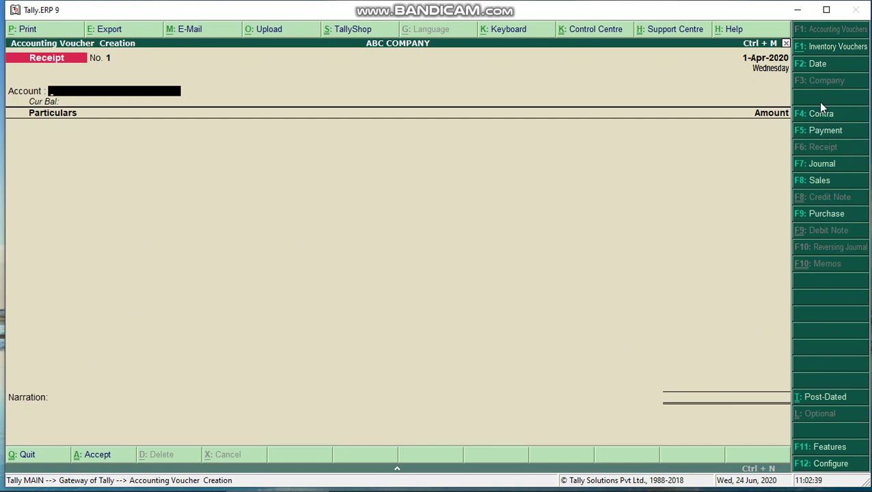
click(826, 136)
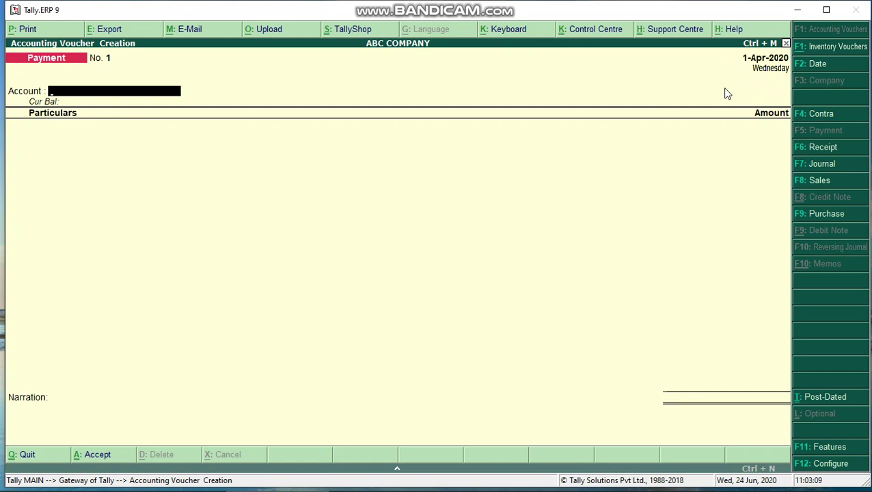
Change the voucher date from 2-4-2020 to 1-4-20 (1-Apr-2020).
key(F2)
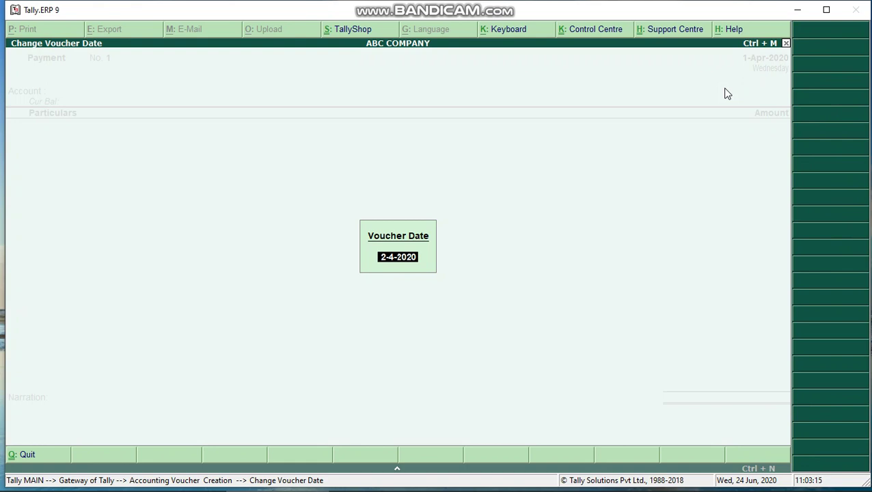
key(BackSpace)
text(1-4-20)
key(Return)
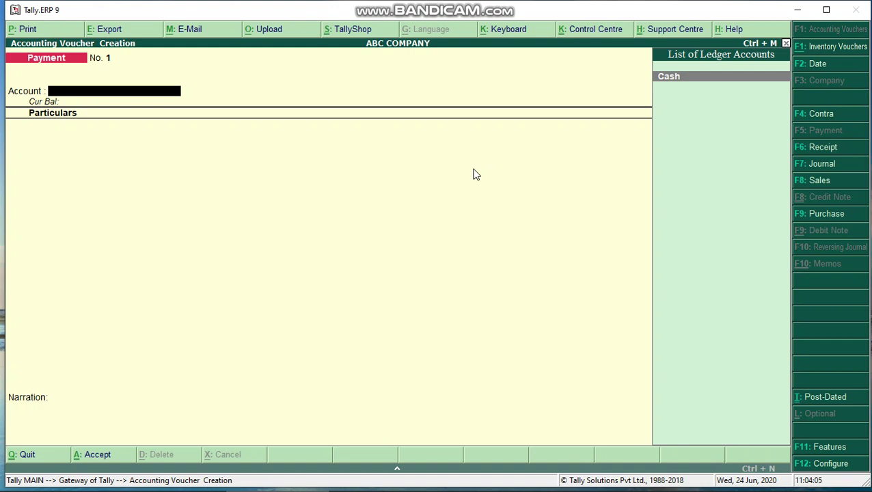
Create a ledger named STATE BANK OF INDIA under the Bank Accounts group using Alt+C.
key(alt+c)
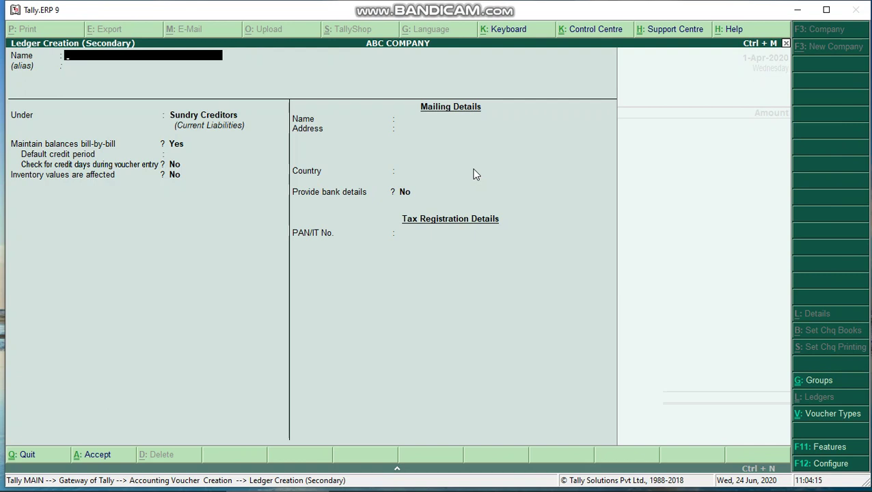
text(STATE)
text( BANK O)
text(NDIA)
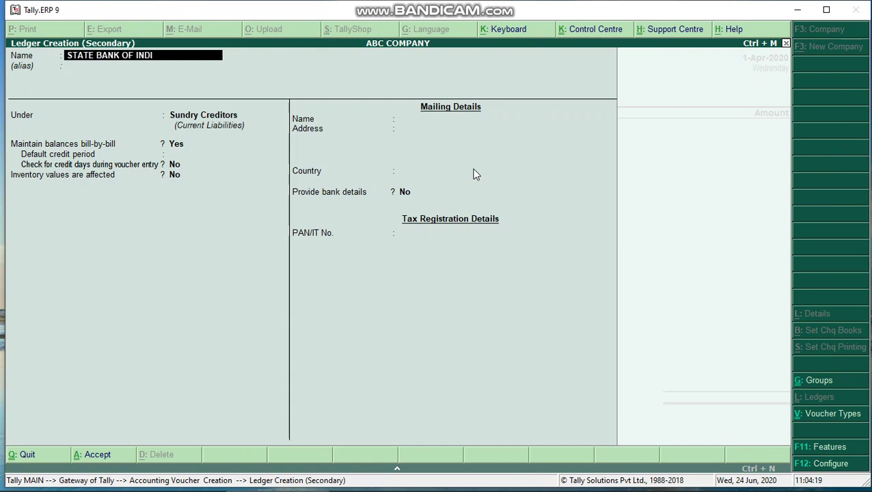
key(Return)
key(Return)
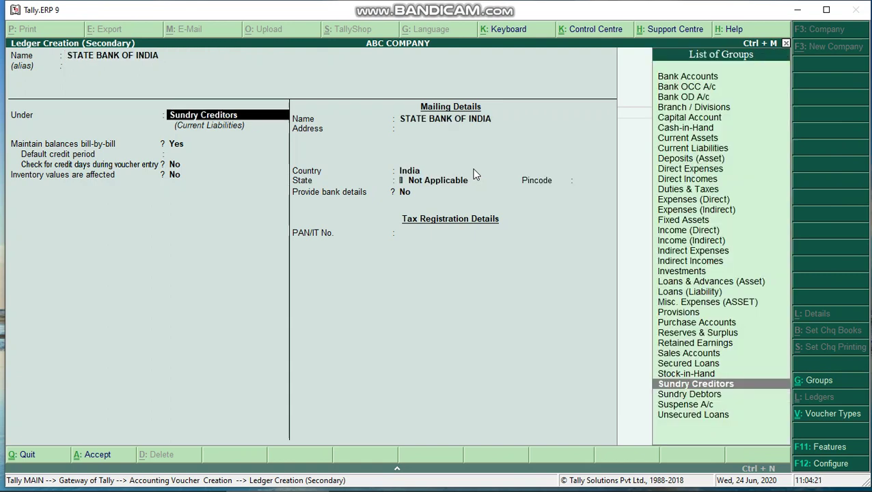
text(Bank)
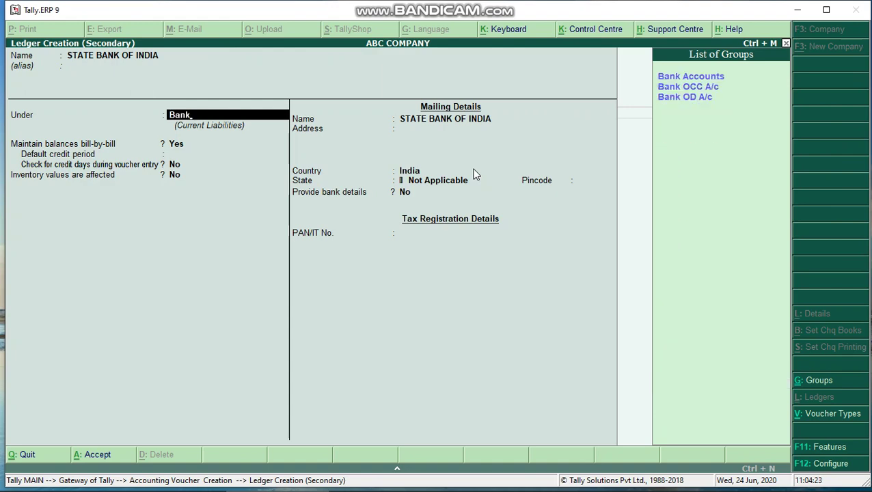
key(Return)
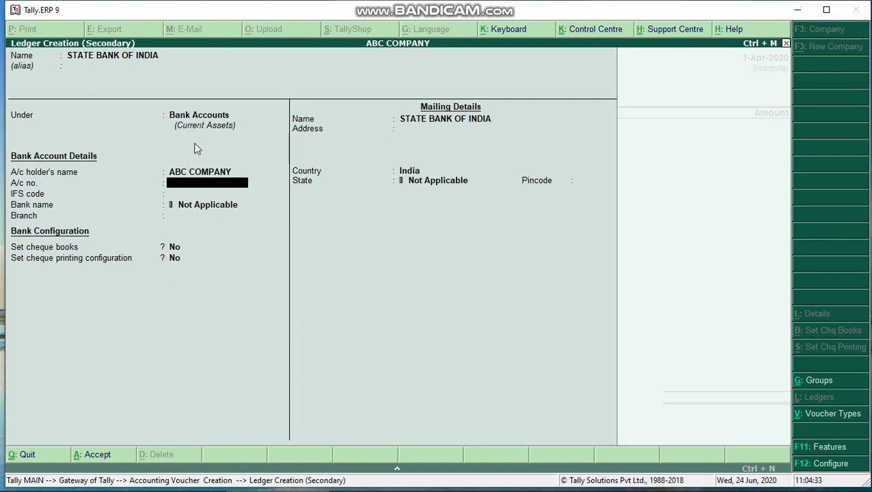
Enter the bank account number, IFS code SBIN0001840 and branch Park Street.
key(Return)
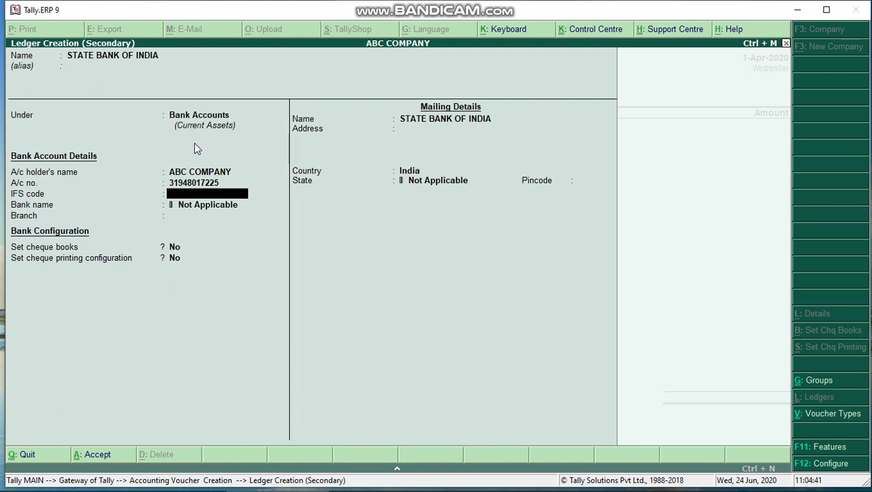
text(SBIN0001840)
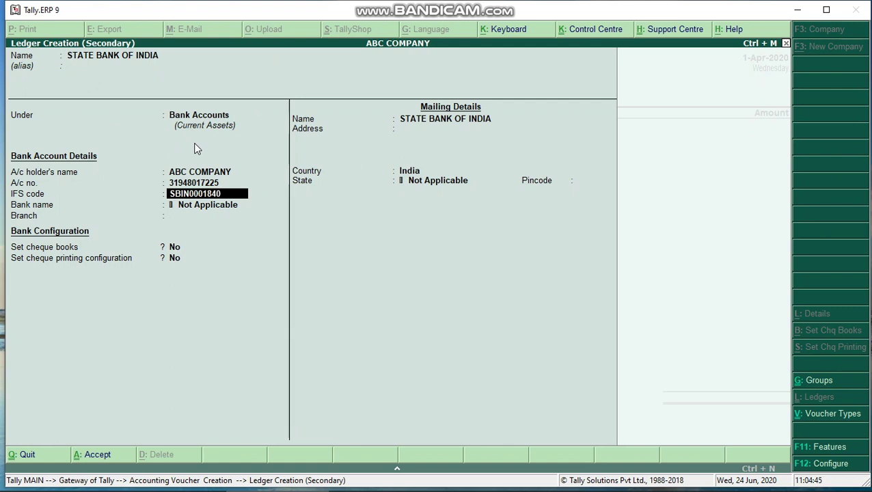
key(Return)
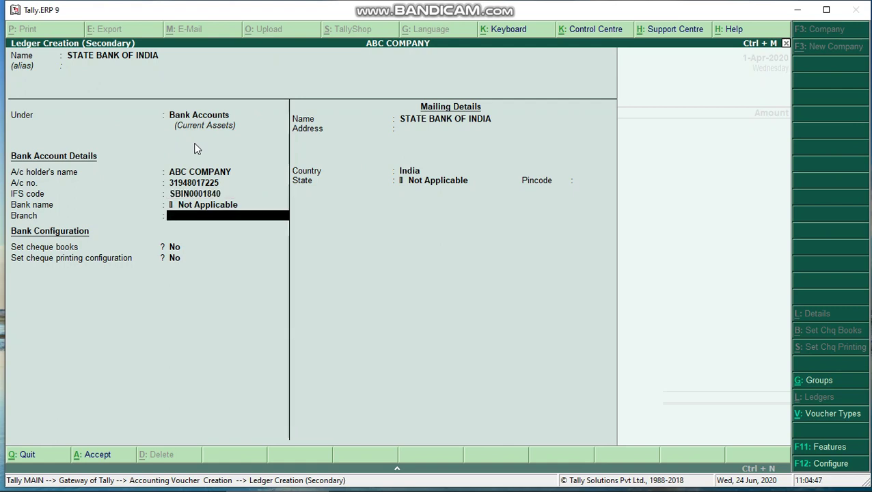
text(Park Street)
key(Return)
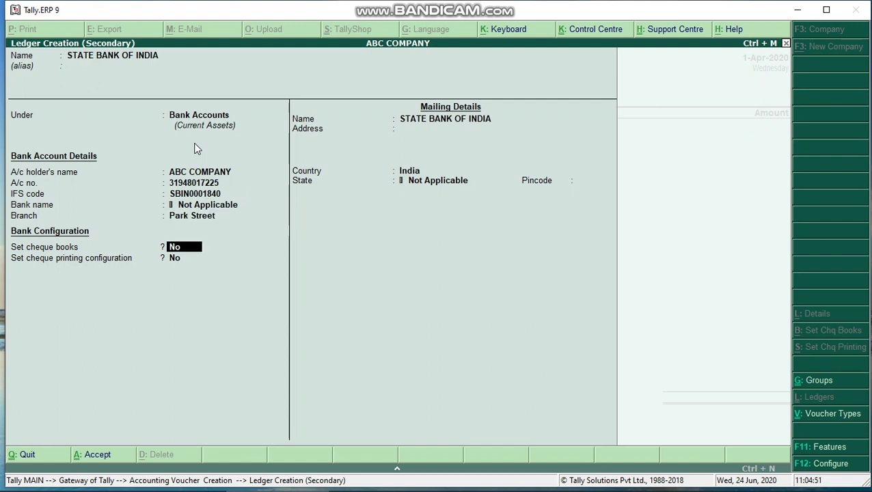
Set the state to West Bengal, enter the pincode, and save the bank ledger.
key(Return)
key(Return)
key(Return)
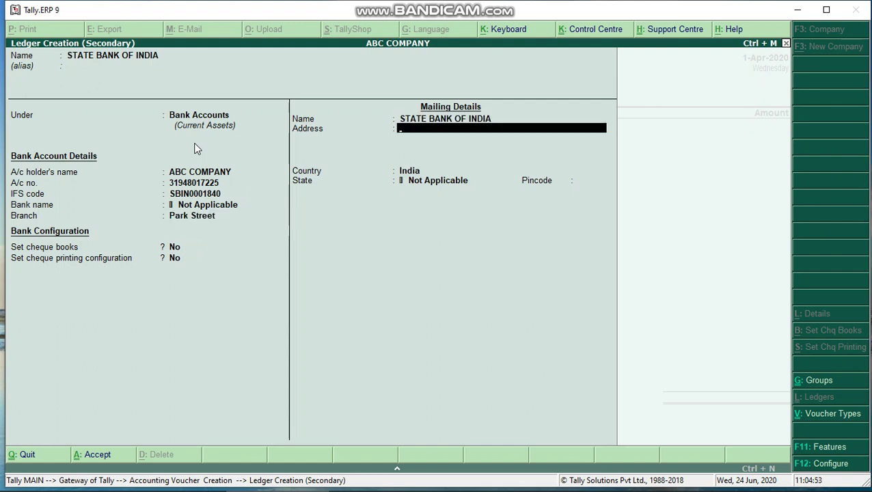
key(Return)
key(Return)
key(BackSpace)
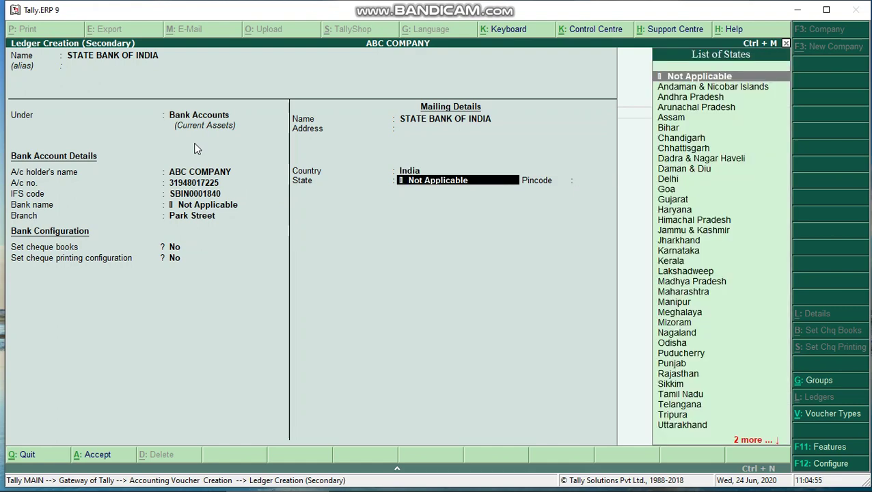
text(WES)
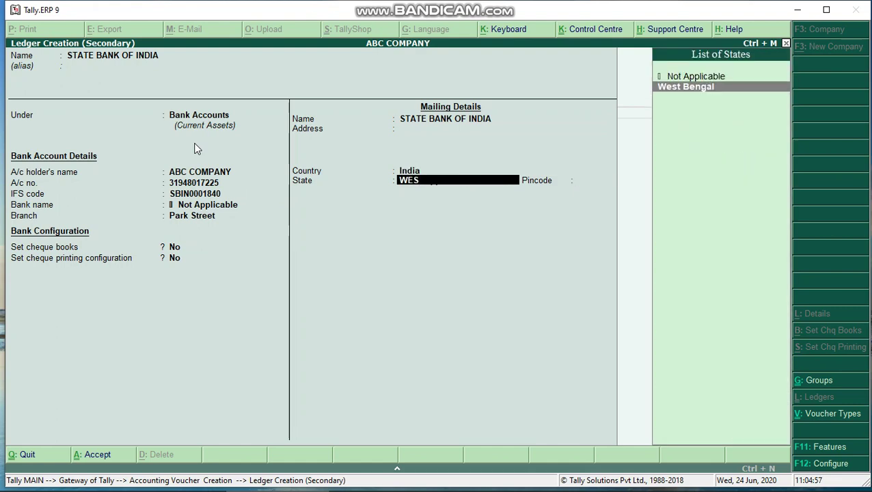
key(Return)
text(7)
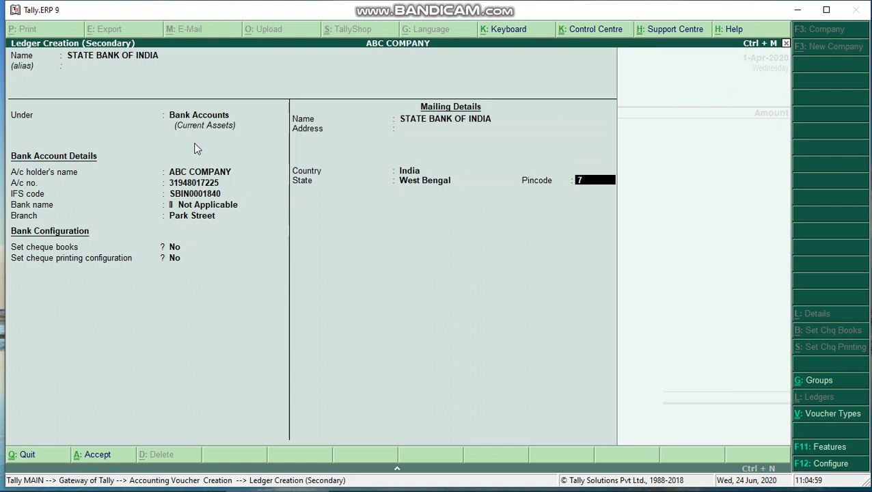
text(00016)
key(Return)
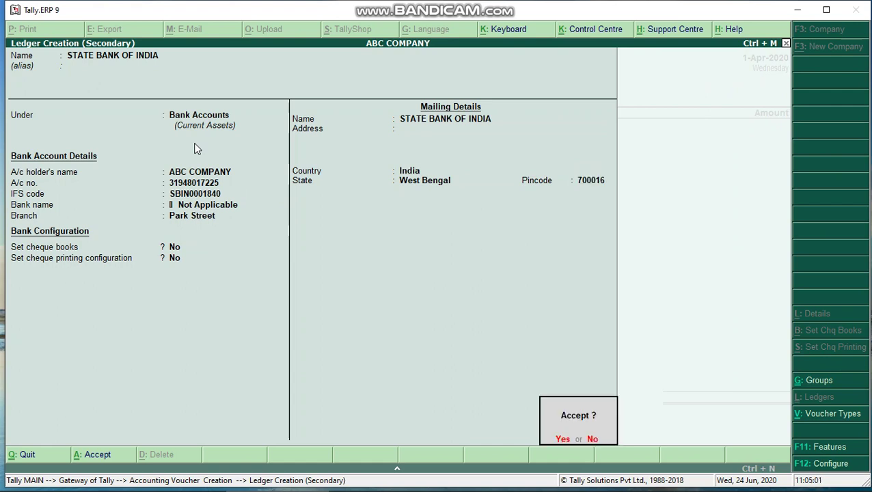
key(Return)
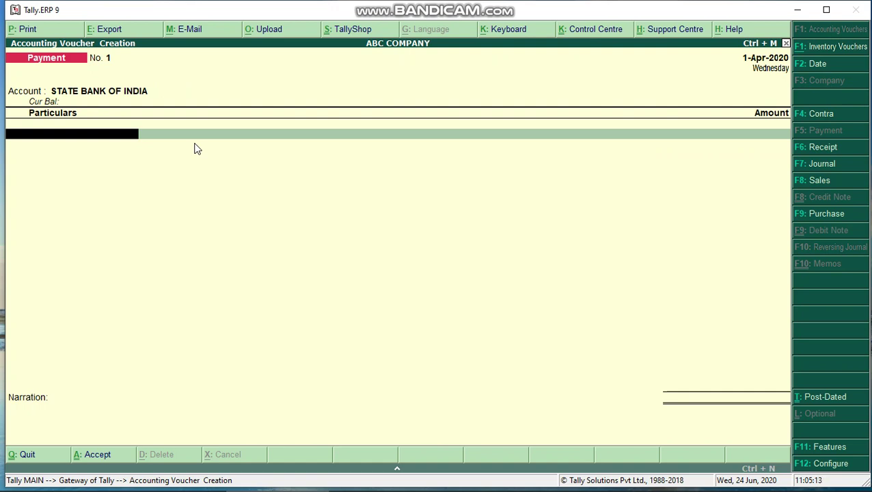
Select ledger XYZ as the first Particulars line of the payment.
text(XYZ)
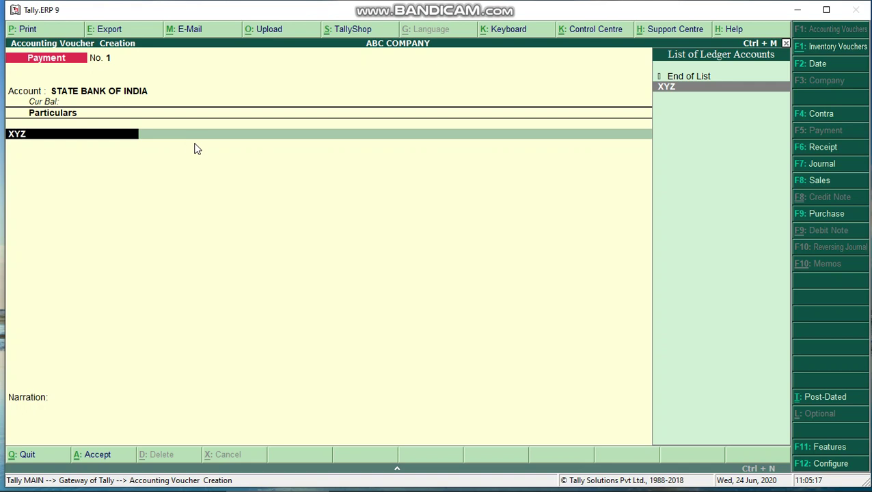
key(Return)
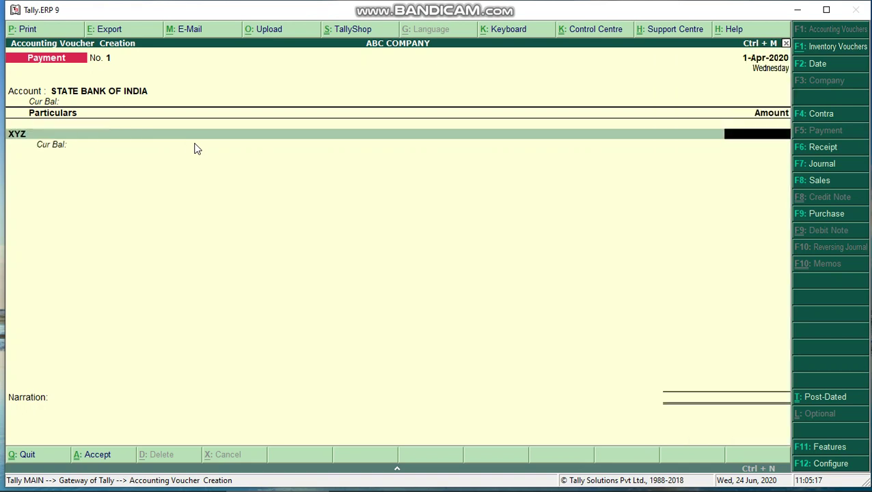
key(BackSpace)
key(ctrl+Return)
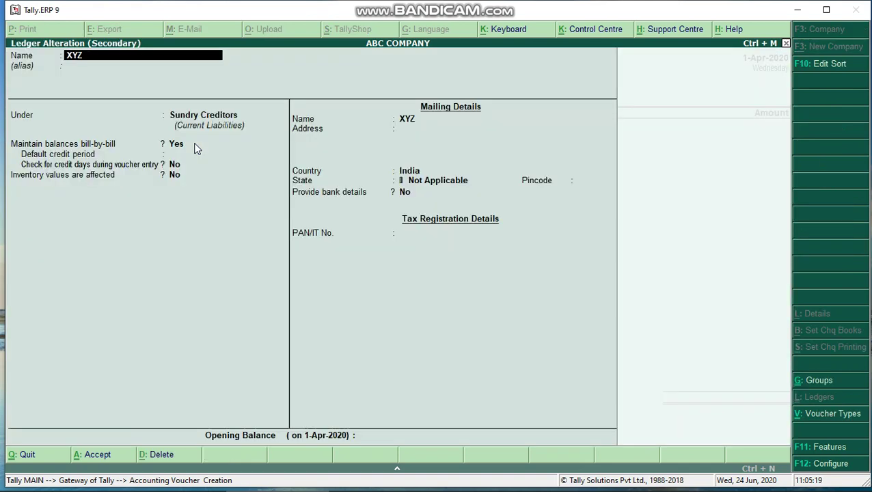
key(Return)
key(Return)
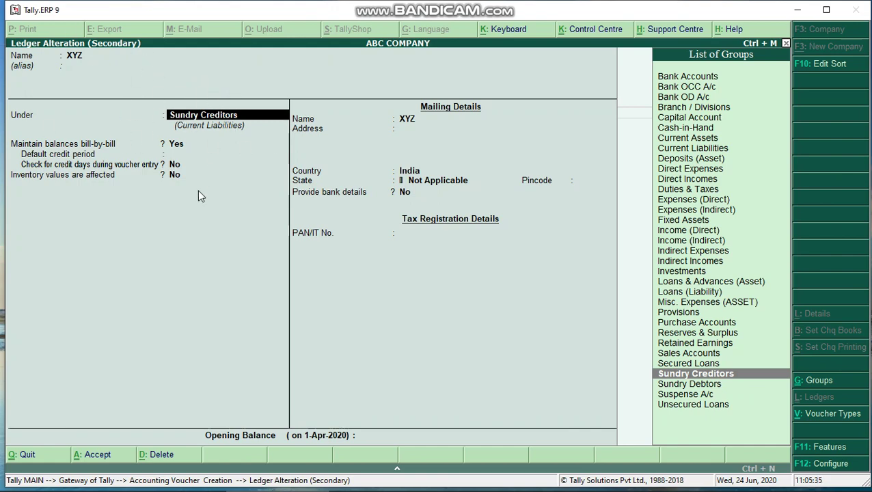
key(Escape)
key(Return)
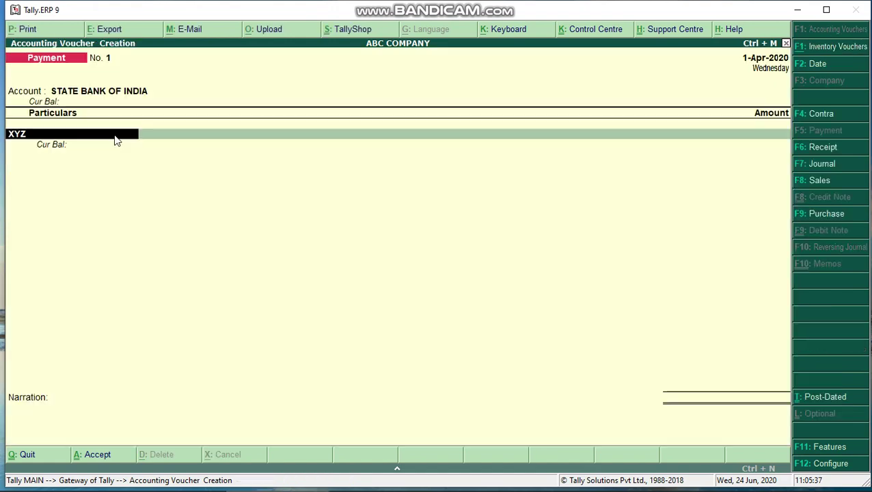
key(Return)
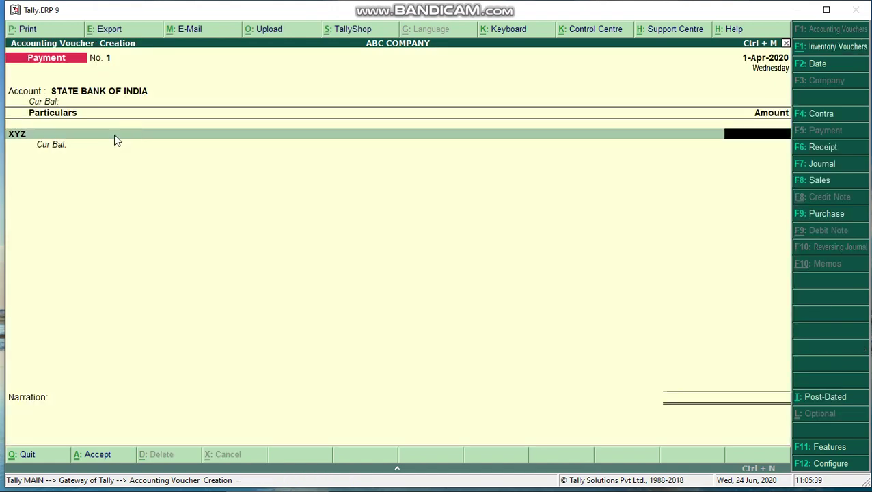
Enter 527000 against XYZ and adjust it On Account in the bill-wise details.
text(527000)
key(Return)
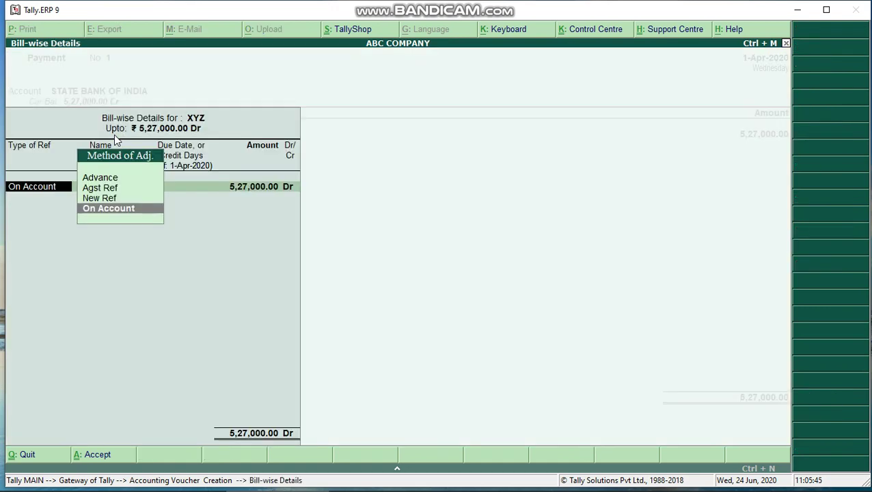
key(Up)
key(Up)
key(Up)
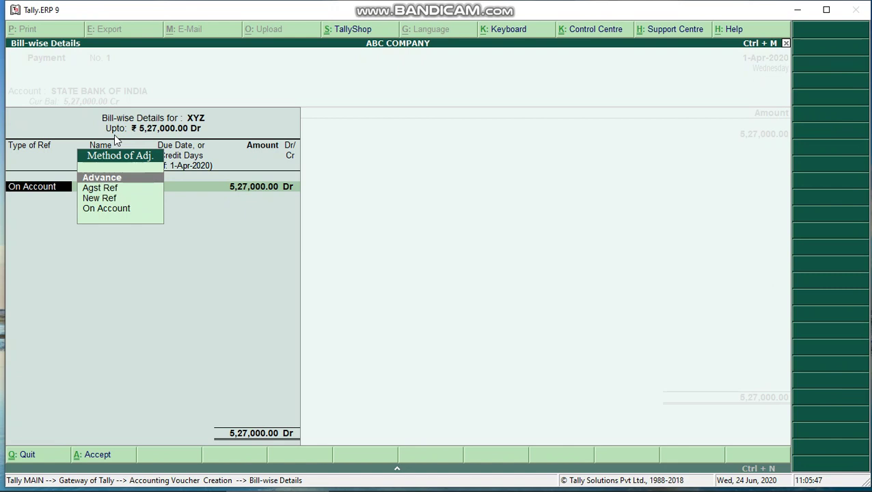
key(Down)
key(Down)
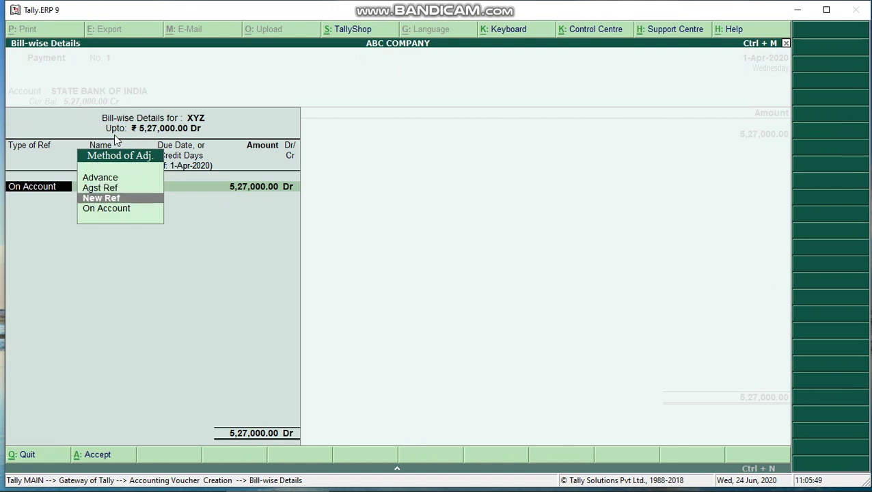
key(Down)
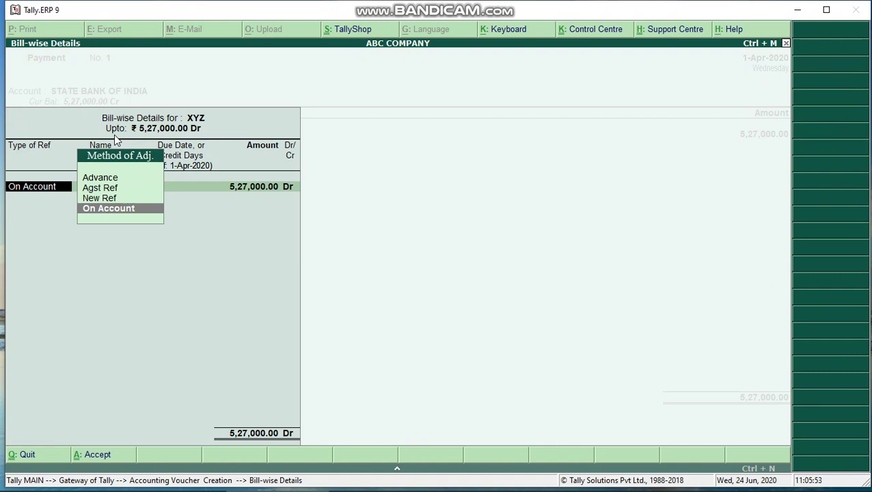
key(Return)
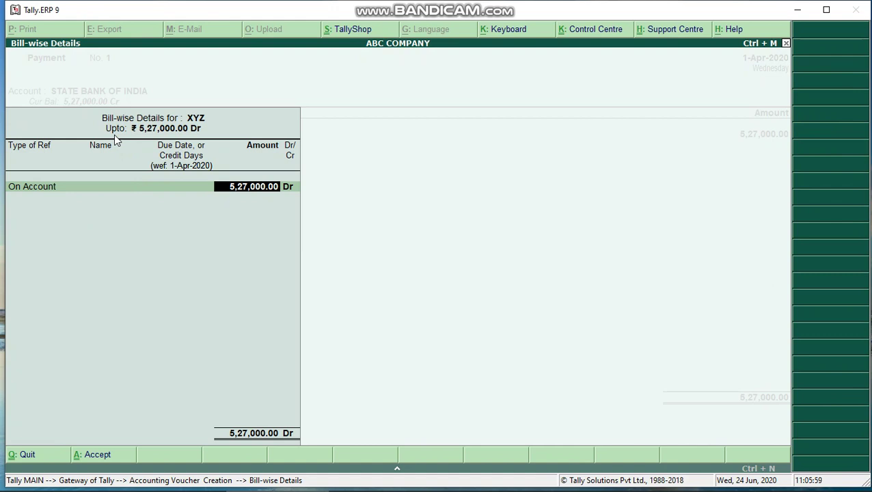
key(Return)
key(Return)
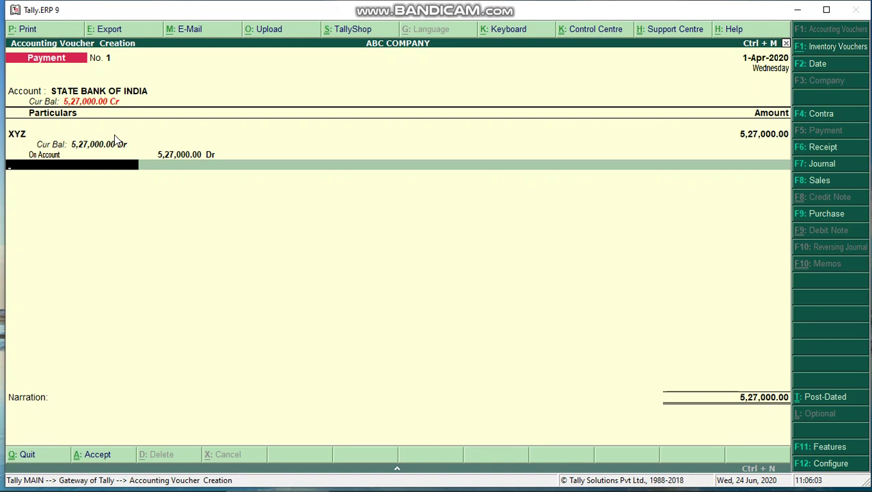
key(Return)
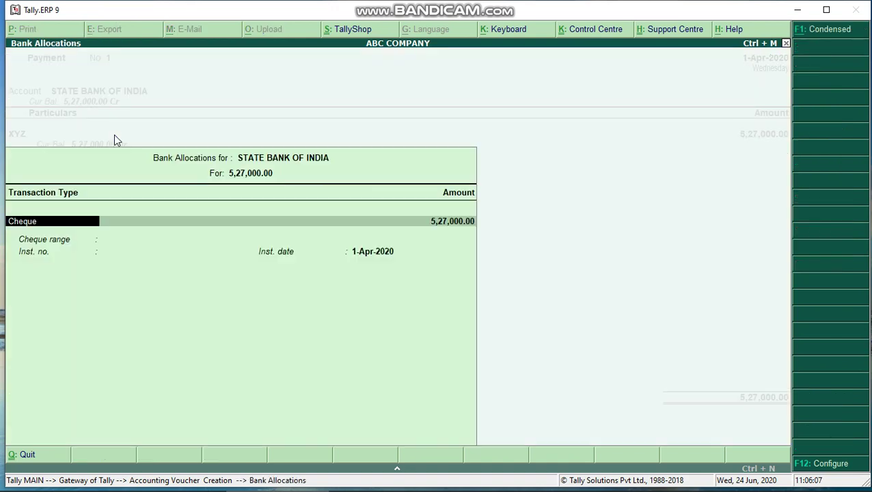
Allocate the bank payment as a Cheque with instrument number 000356, dated 1-Apr-2020.
key(BackSpace)
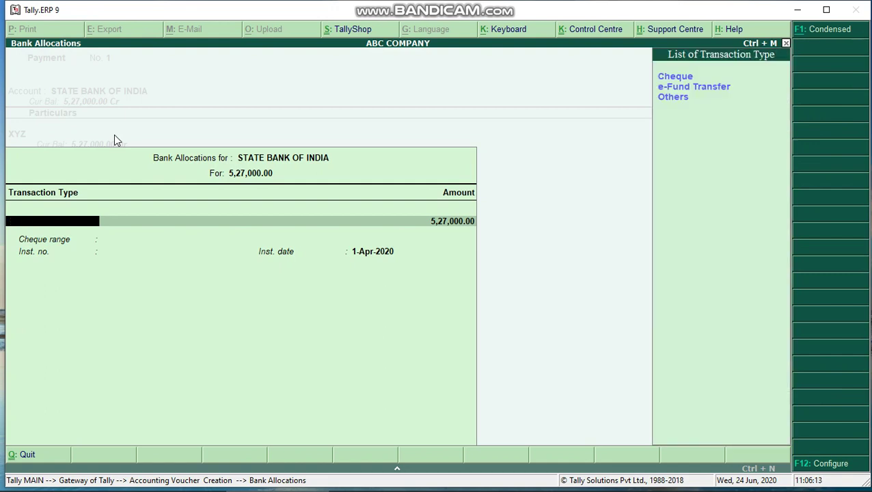
key(BackSpace)
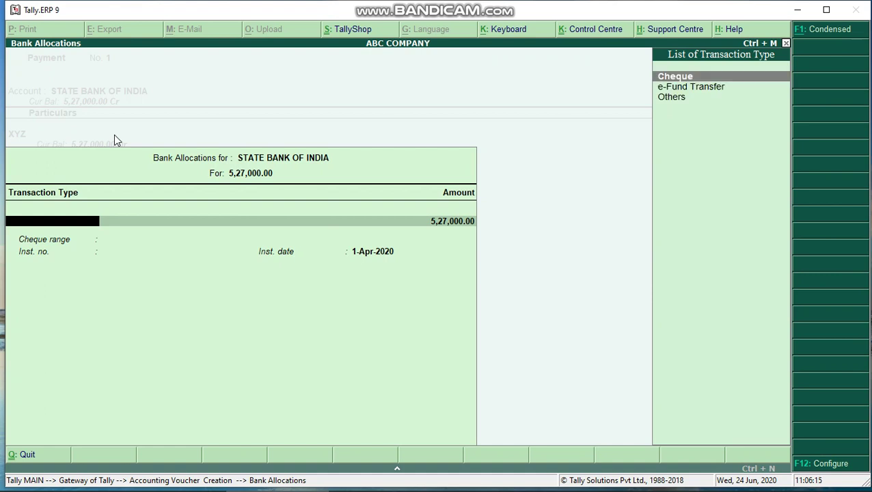
key(Down)
key(Down)
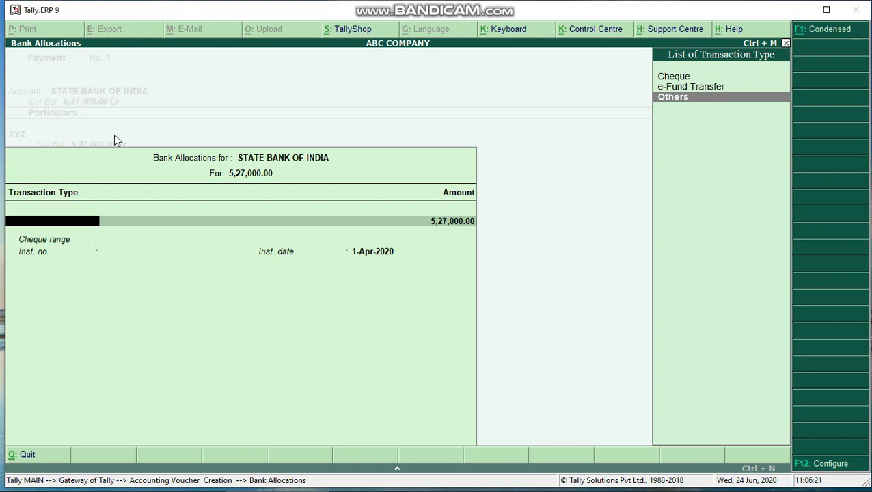
key(Up)
key(Up)
key(Return)
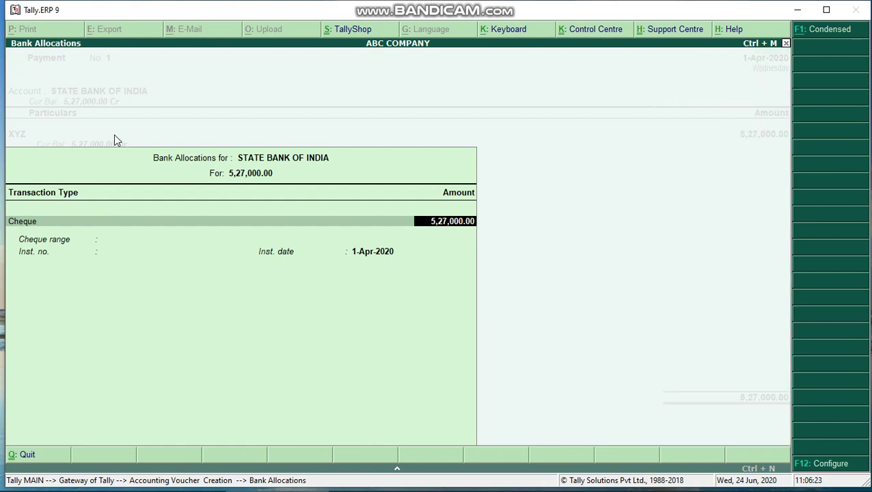
key(Return)
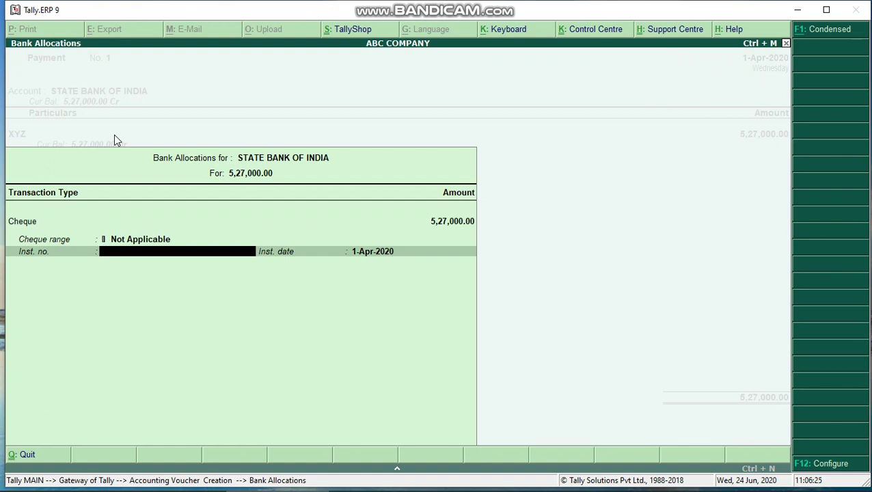
text(000356)
key(Return)
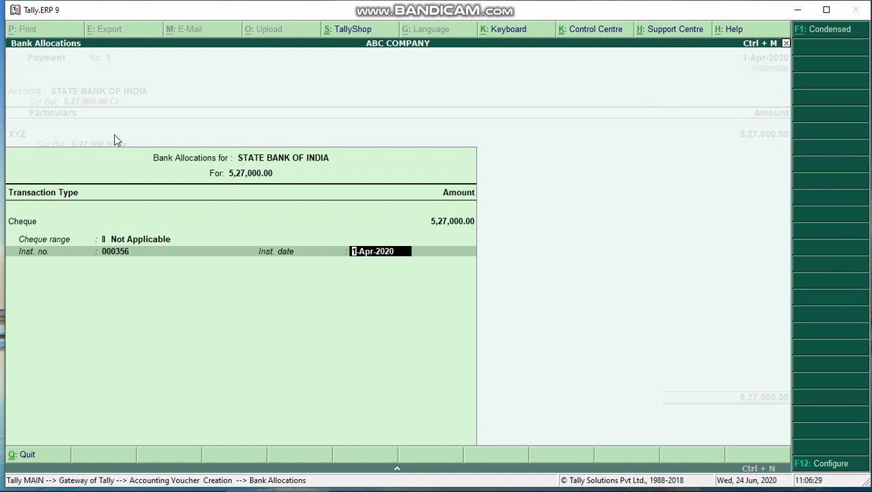
key(Return)
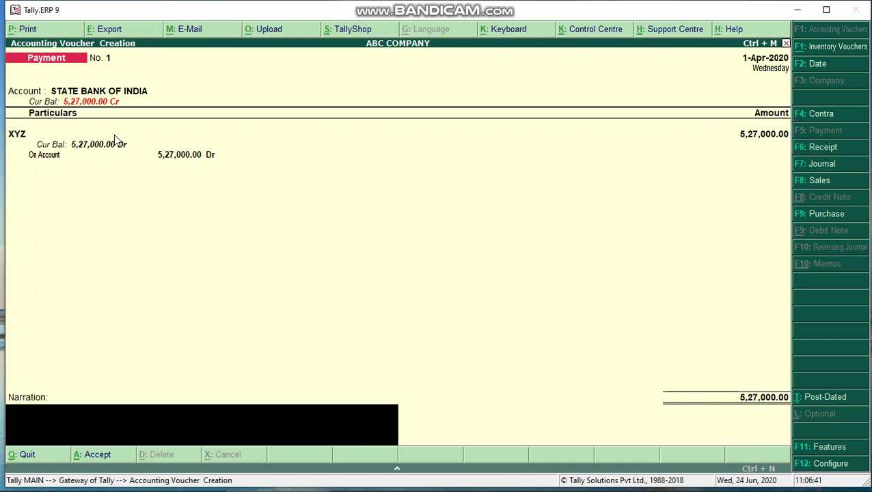
Add narration 'MADE A PAYMENT THROUGH CHEQUE NO. 000364' and accept the voucher.
text(MADE A PAYMENT)
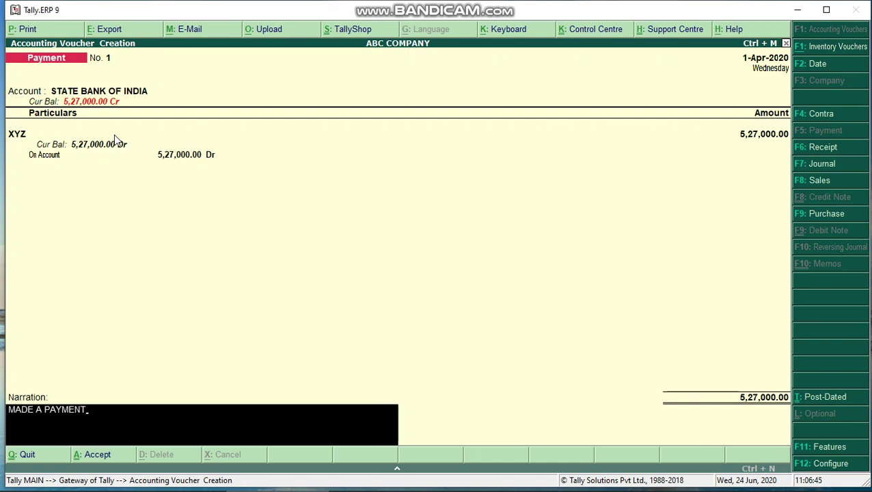
text( THROUGH CHEQUE NO.)
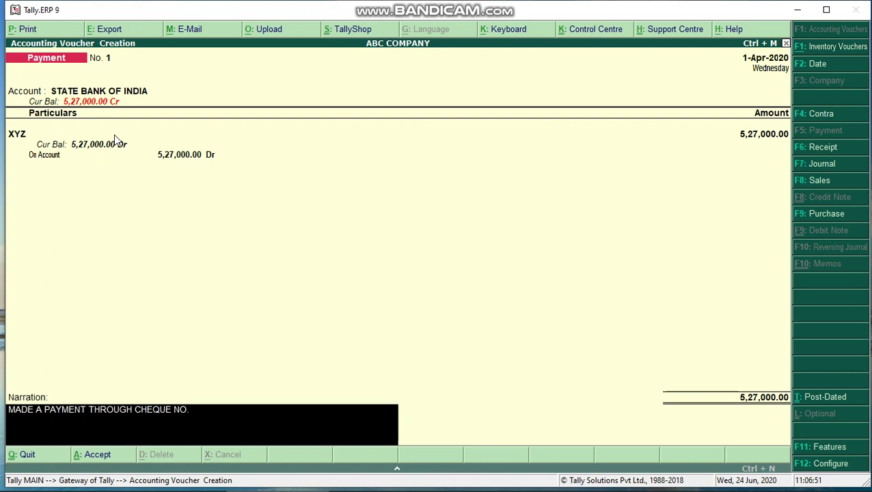
text( 000364)
key(BackSpace)
text(4)
key(Return)
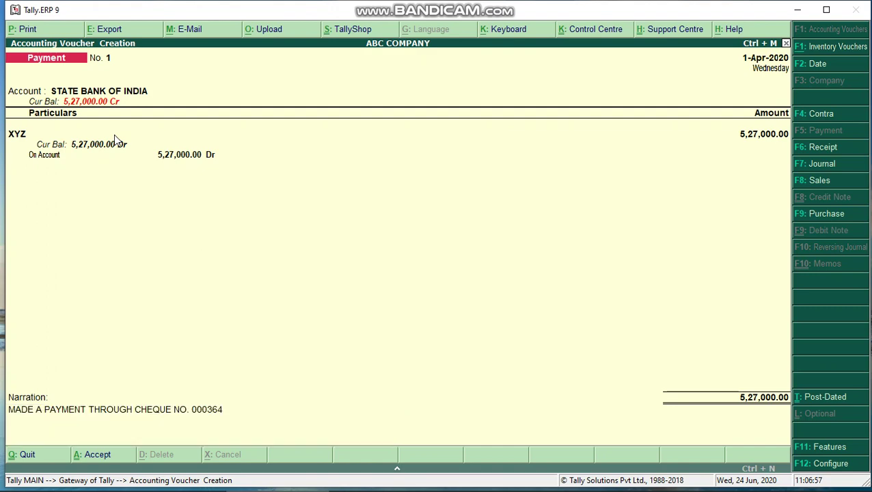
key(Return)
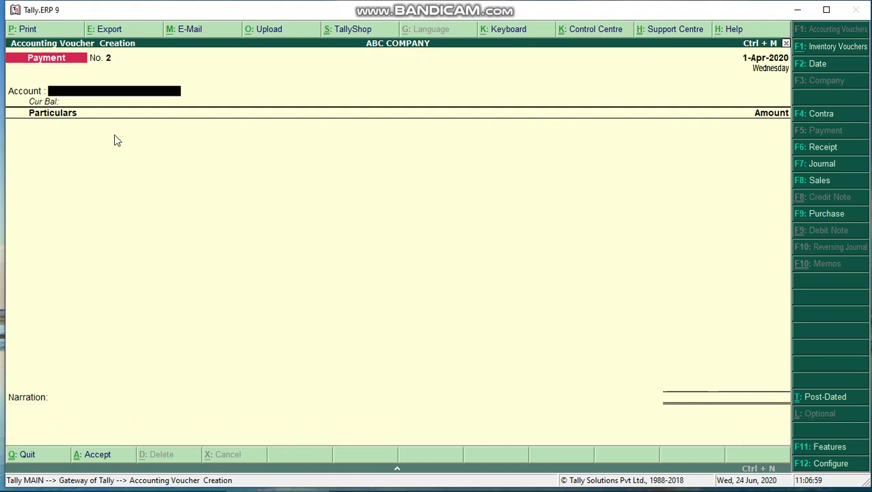
Go from Gateway of Tally to Display > Account Books > Ledger and highlight XYZ.
key(Escape)
key(Escape)
key(Escape)
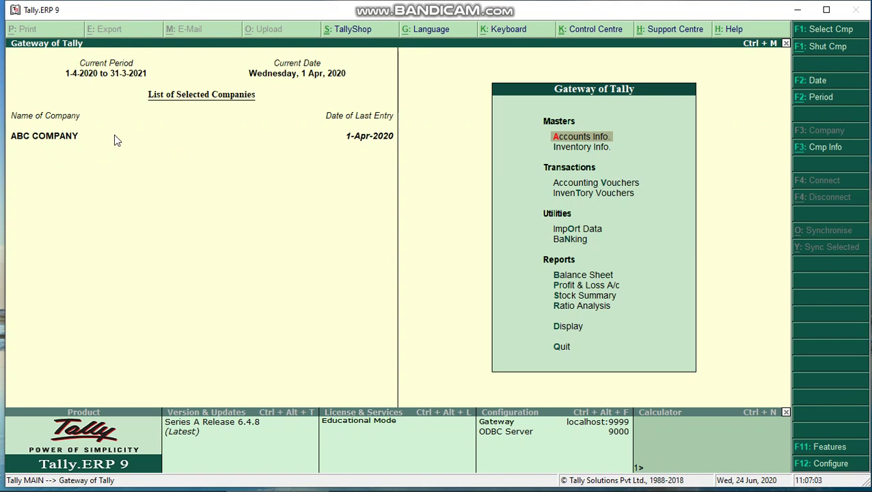
key(Down)
key(Down)
key(Down)
key(Down)
key(Down)
key(Down)
key(Down)
key(Down)
key(Down)
key(Down)
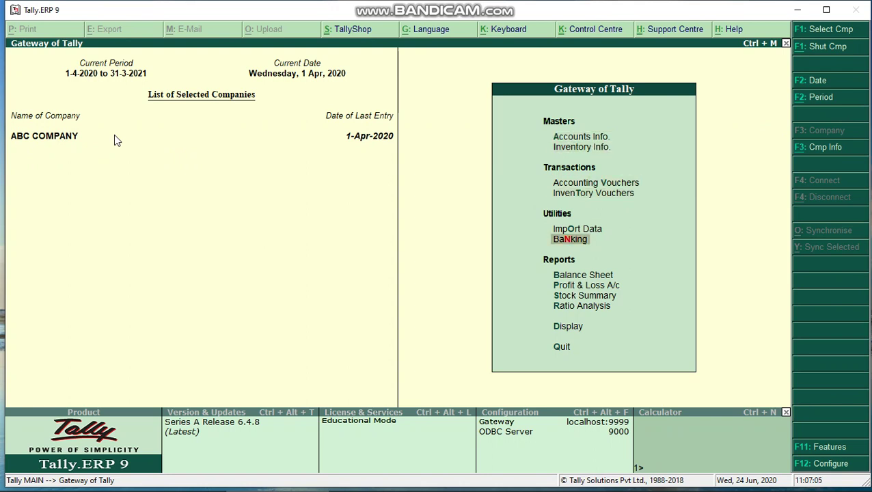
key(Return)
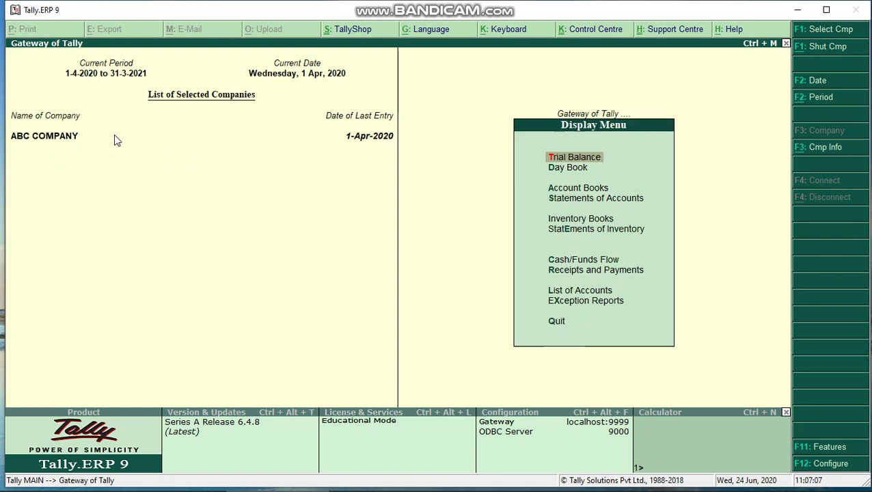
key(Down)
key(Down)
key(Return)
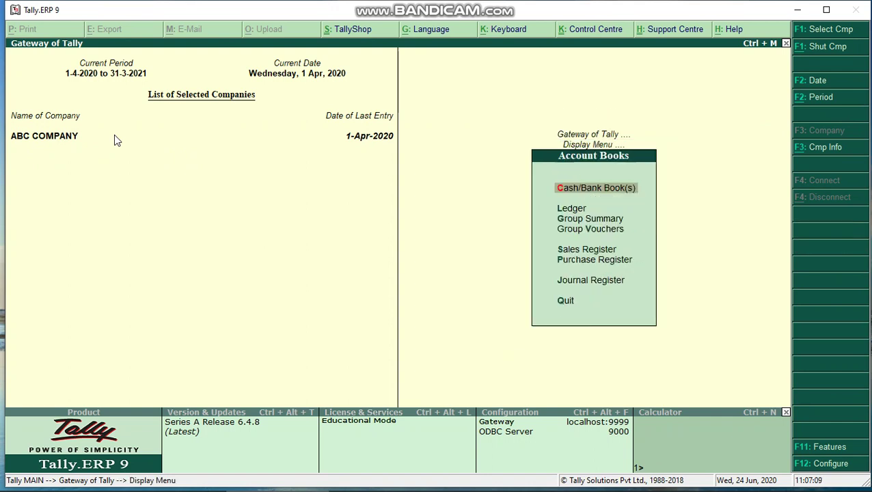
key(Down)
key(Return)
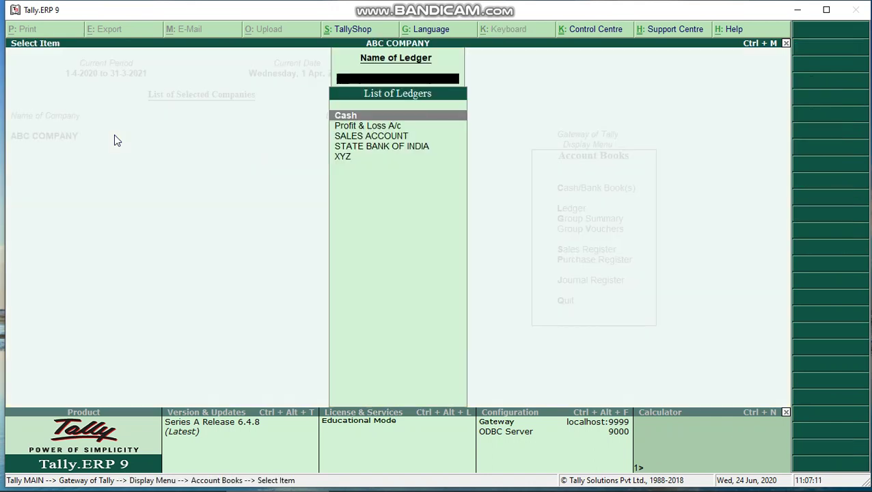
key(Down)
key(Down)
key(Down)
key(Down)
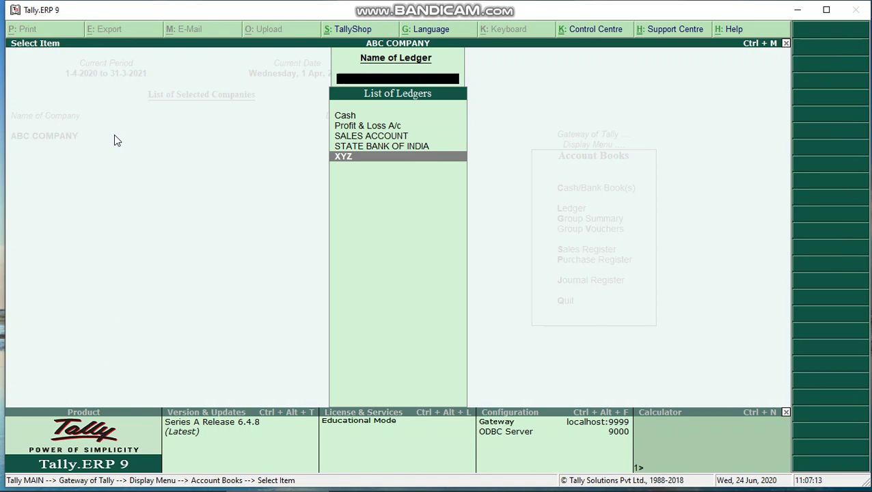
Open XYZ's Ledger Vouchers report showing the 5,27,000.00 State Bank of India payment.
key(Return)
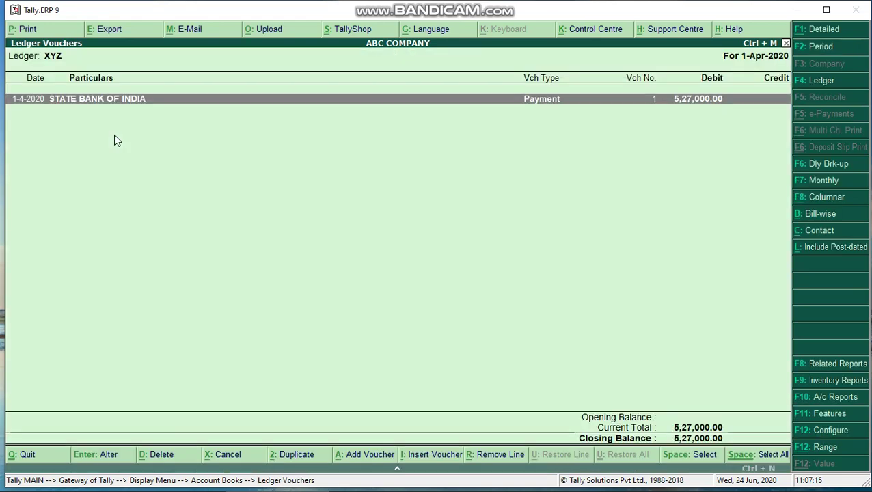